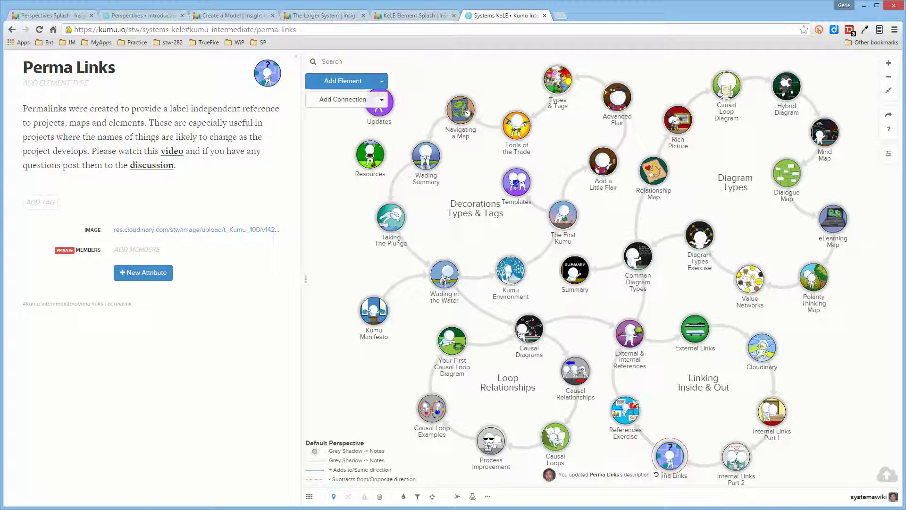
Step: Copy the Perma Links element's permalink address and paste it into the address field of a new browser tab
{"action": "left_click", "coordinate": [670, 455]}
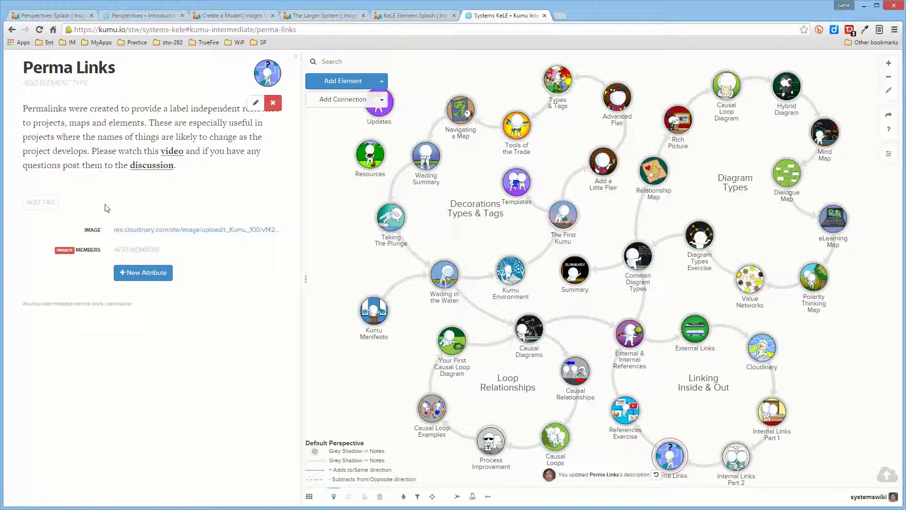
{"action": "left_click", "coordinate": [74, 307]}
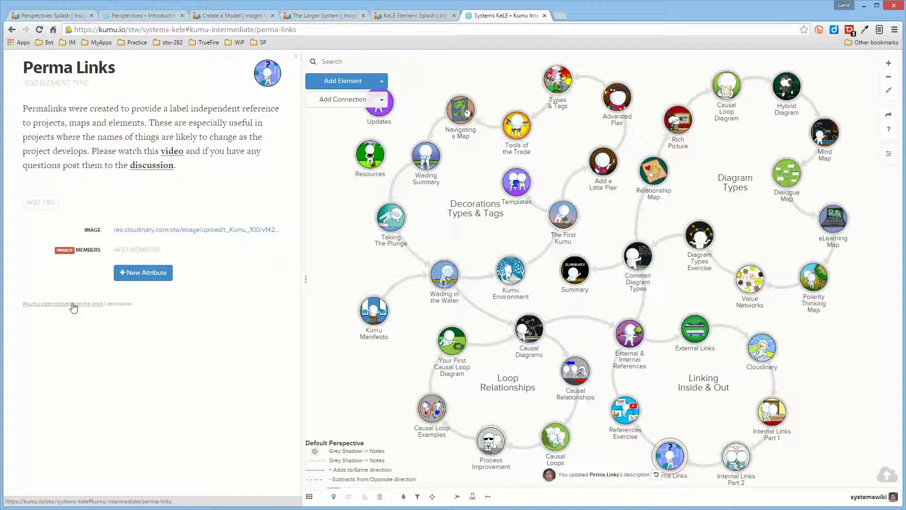
{"action": "right_click", "coordinate": [121, 310]}
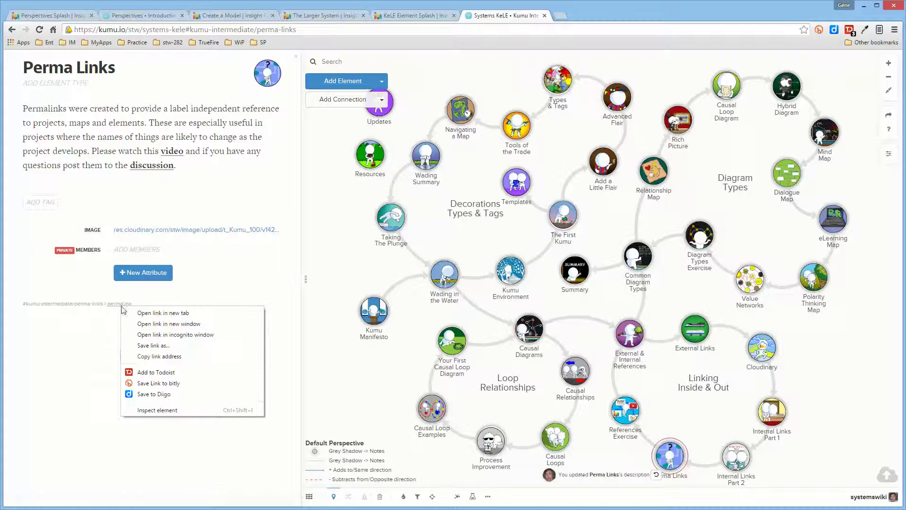
{"action": "left_click", "coordinate": [147, 356]}
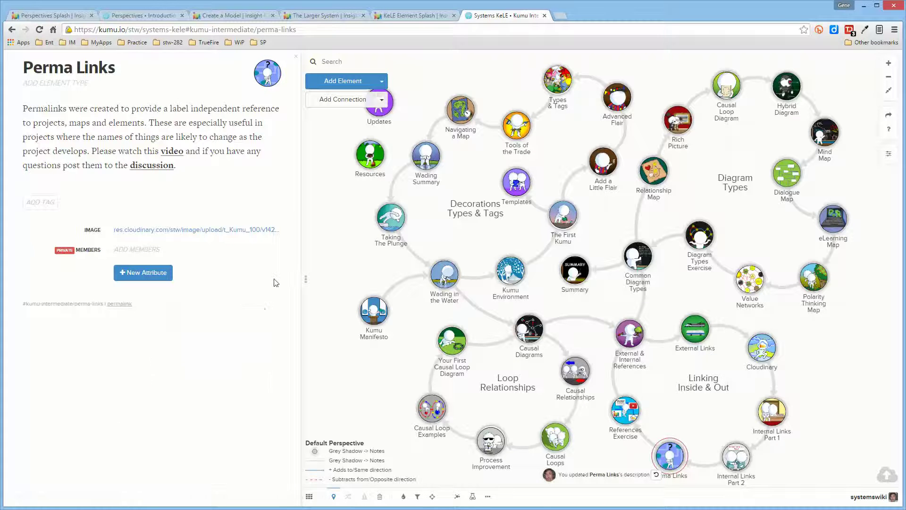
{"action": "left_click", "coordinate": [562, 16]}
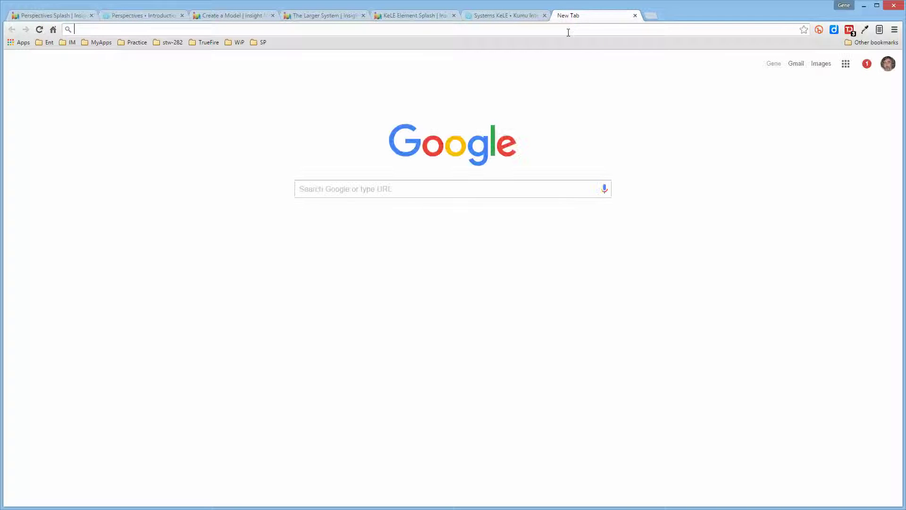
{"action": "key", "text": "ctrl+v"}
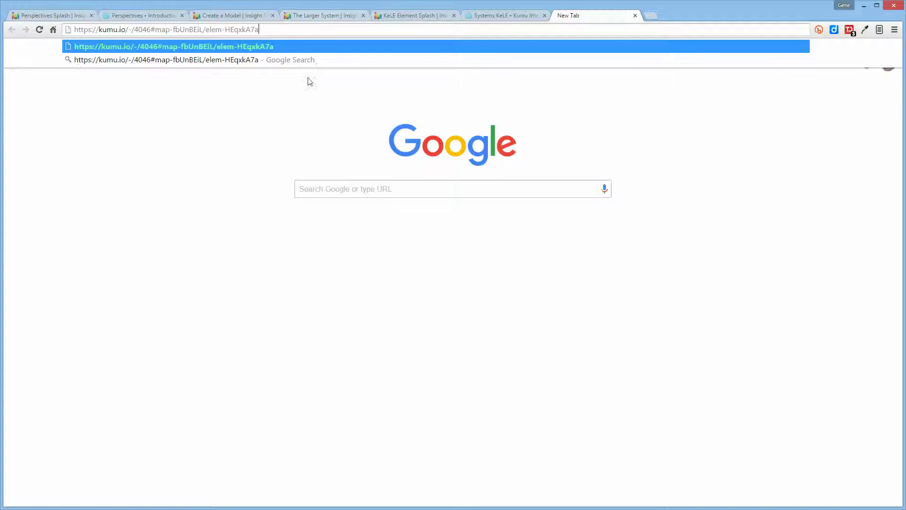
{"action": "left_click", "coordinate": [296, 98]}
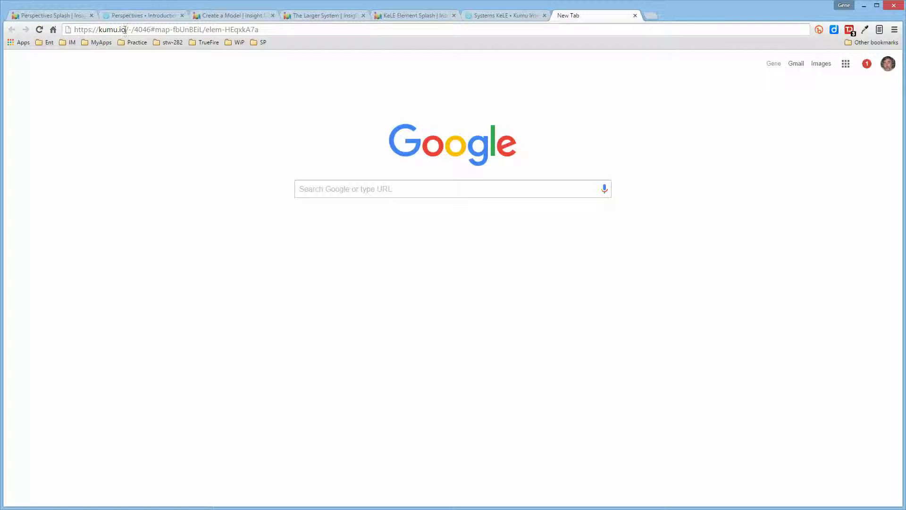
Step: Examine the project, map and element portions of the pasted permalink, comparing the map portion with the Kumu Intermediate map
{"action": "left_click_drag", "start_coordinate": [151, 30], "coordinate": [74, 30]}
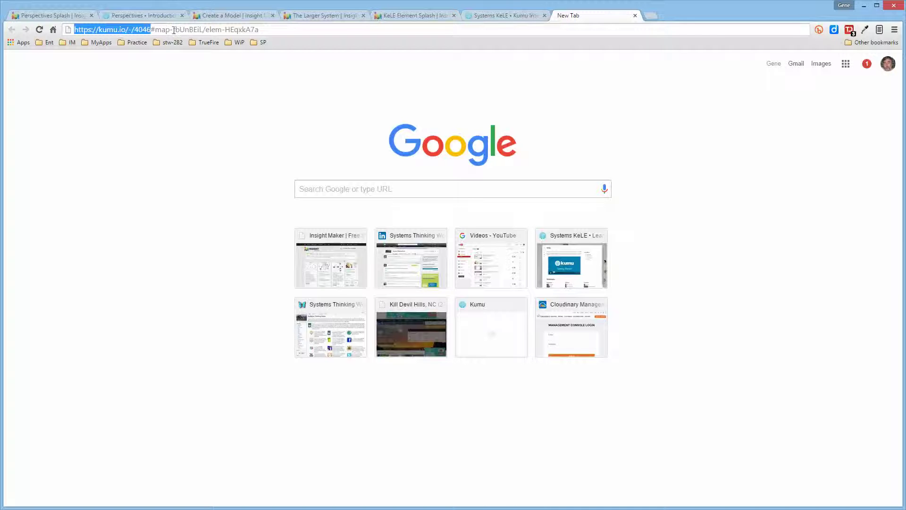
{"action": "left_click_drag", "start_coordinate": [173, 30], "coordinate": [202, 31]}
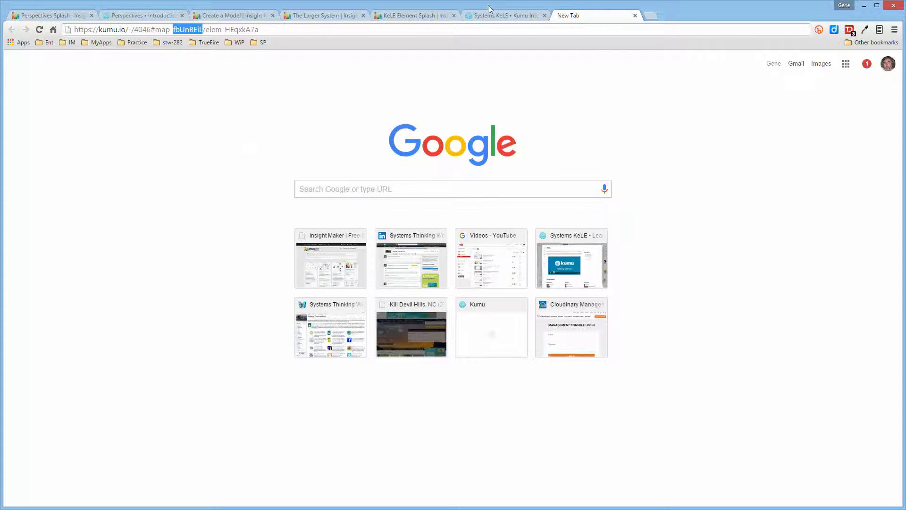
{"action": "left_click", "coordinate": [502, 15]}
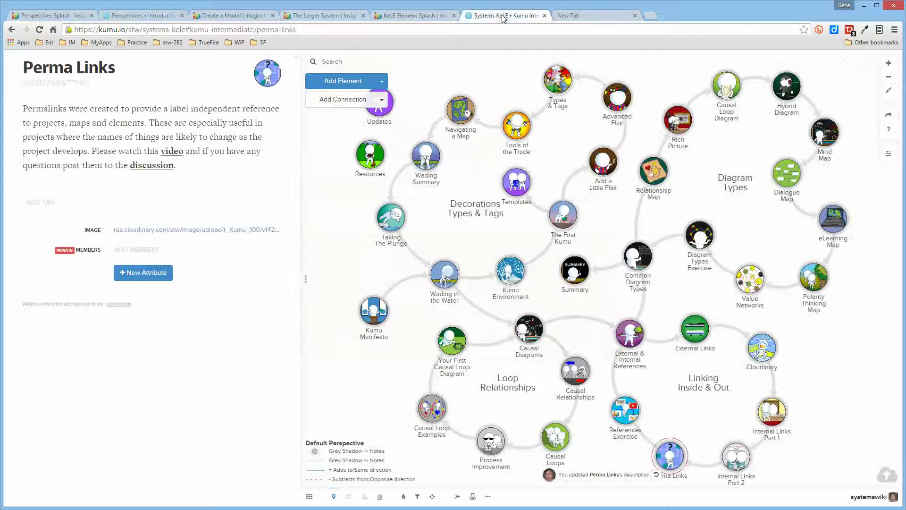
{"action": "left_click", "coordinate": [318, 152]}
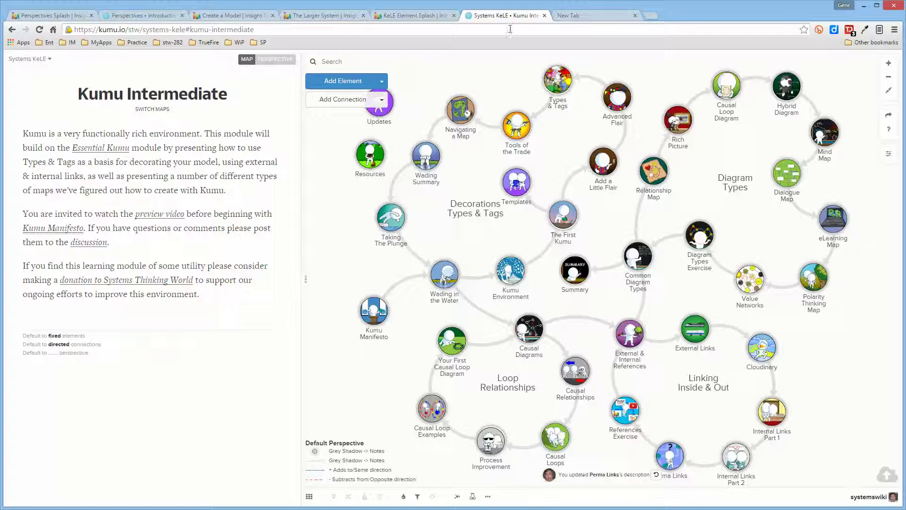
{"action": "left_click", "coordinate": [573, 15]}
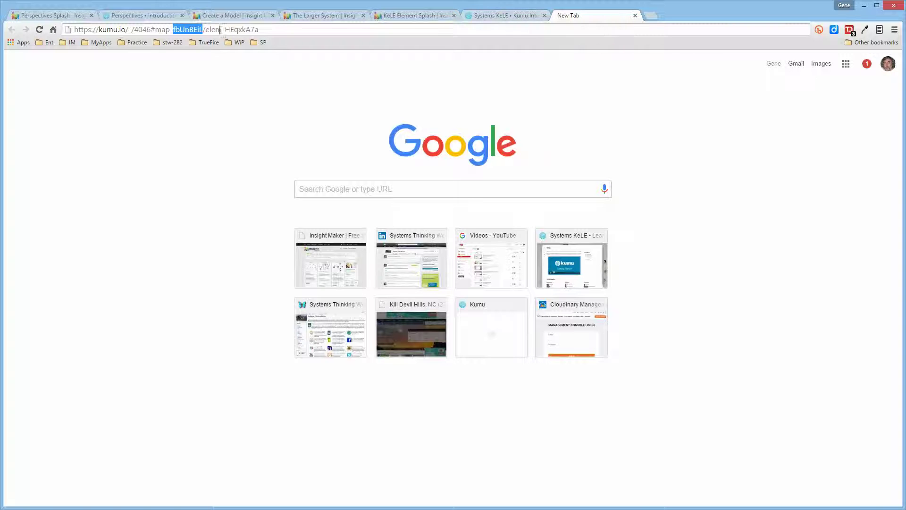
{"action": "left_click_drag", "start_coordinate": [206, 31], "coordinate": [261, 30]}
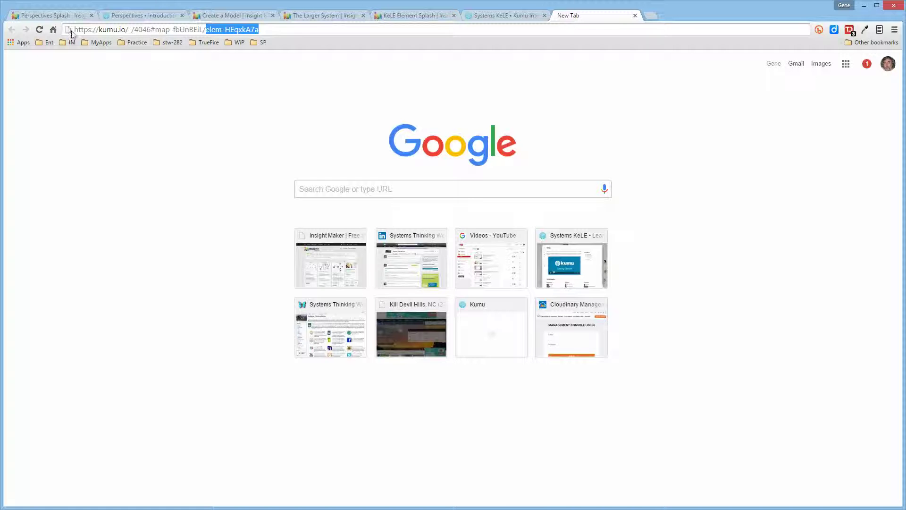
{"action": "left_click_drag", "start_coordinate": [76, 30], "coordinate": [152, 30]}
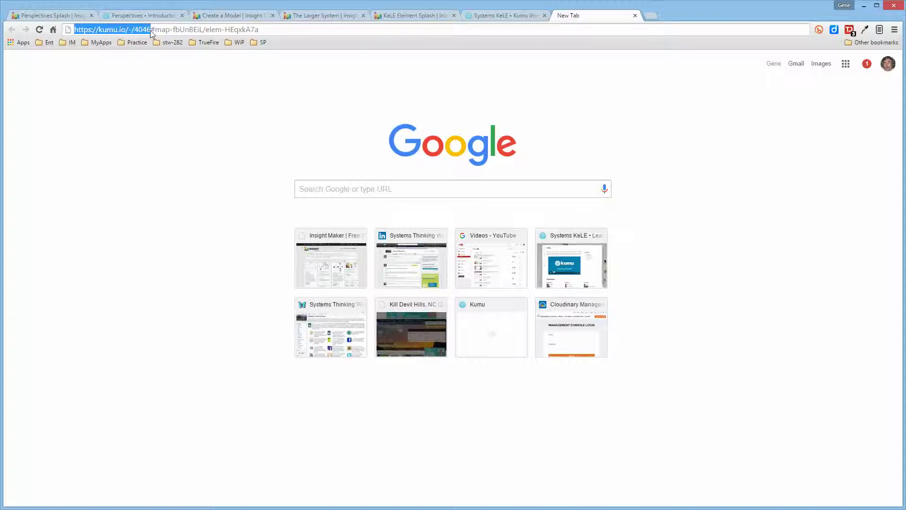
{"action": "key", "text": "End"}
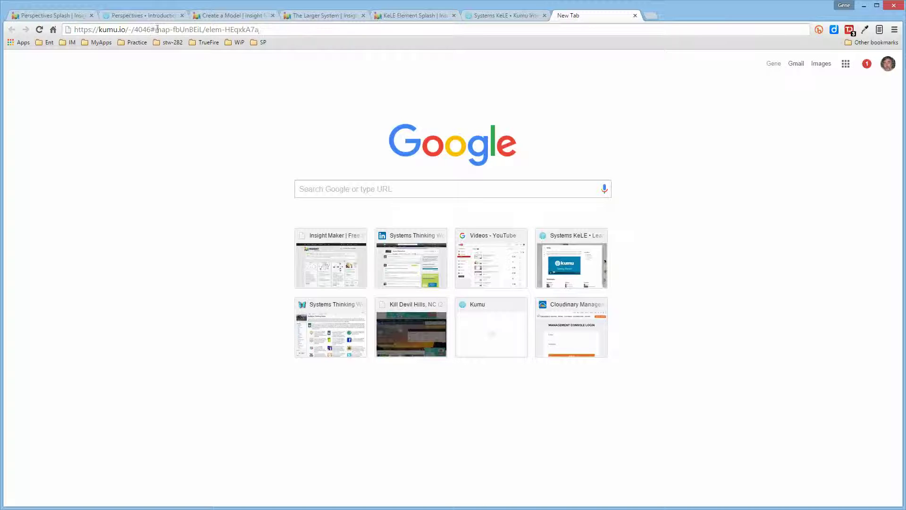
Step: Copy #map-fbUnBEiL from the permalink and add it to the Perma Links description as a bulleted link titled "Kumu Intermediate Map"
{"action": "left_click_drag", "start_coordinate": [152, 29], "coordinate": [203, 33]}
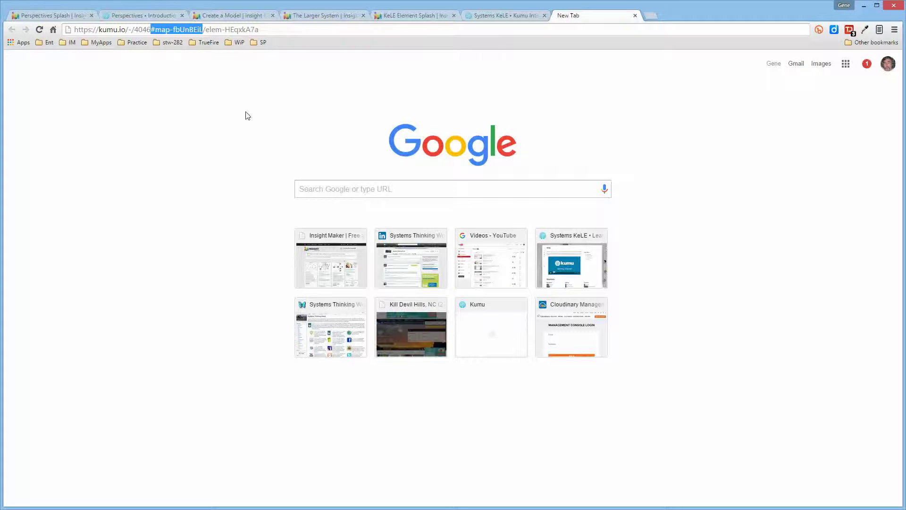
{"action": "left_click", "coordinate": [498, 15]}
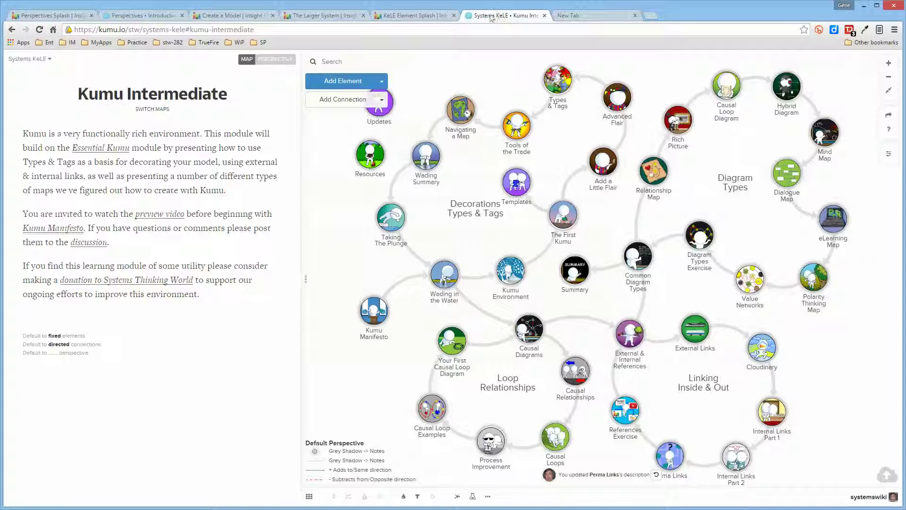
{"action": "left_click", "coordinate": [678, 469]}
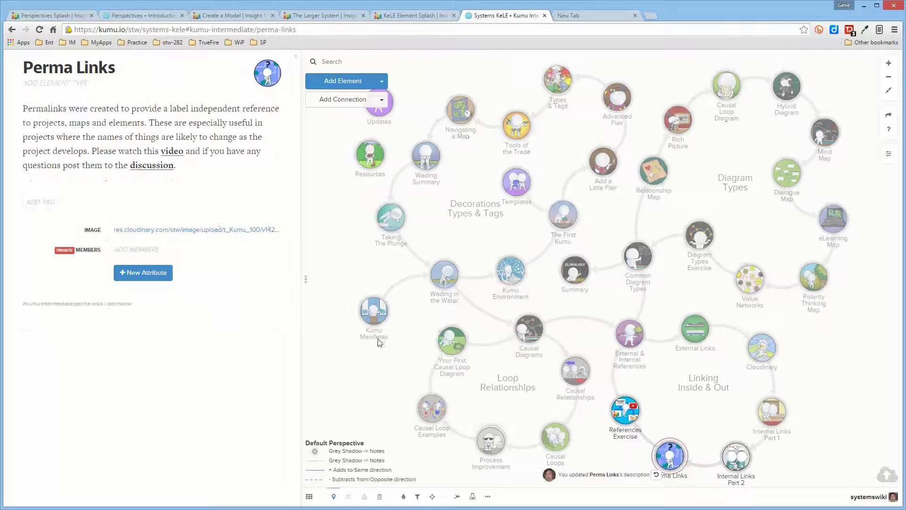
{"action": "left_click", "coordinate": [245, 119]}
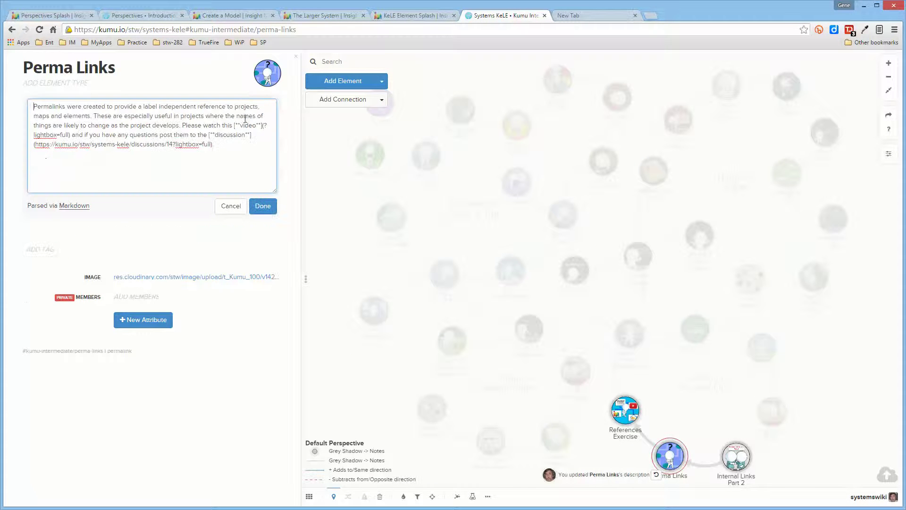
{"action": "key", "text": "ctrl+End"}
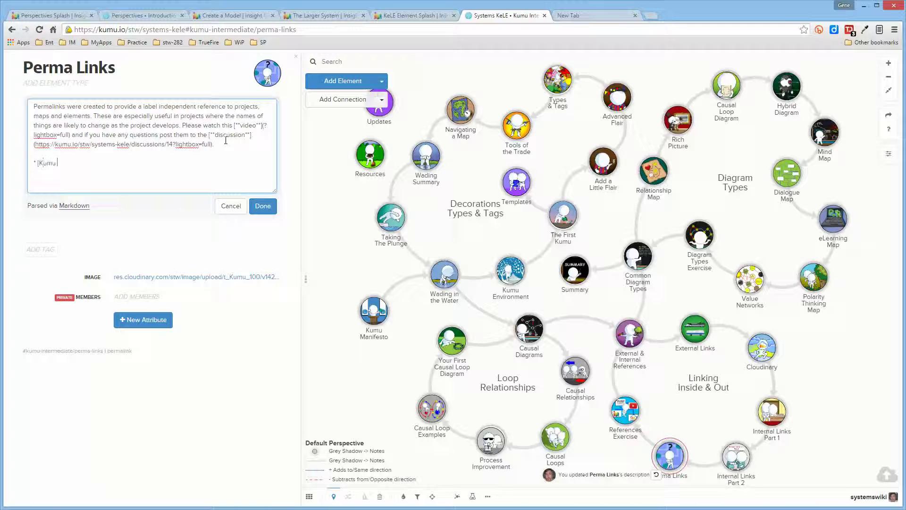
{"action": "type", "text": "* [Kumu Intermediate Map]("}
{"action": "key", "text": "ctrl+v"}
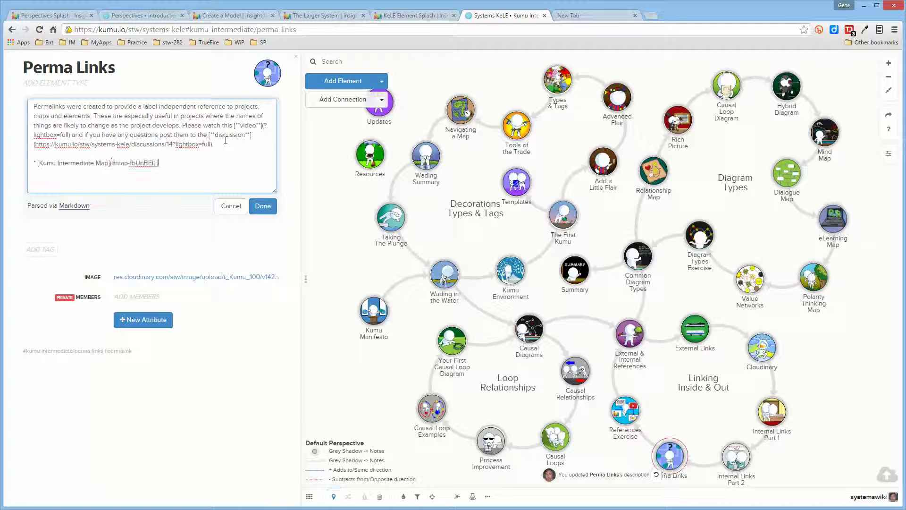
{"action": "left_click", "coordinate": [263, 206]}
Step: Test the Kumu Intermediate Map link, reopen the Perma Links element, and return to the map overview
{"action": "left_click", "coordinate": [105, 191]}
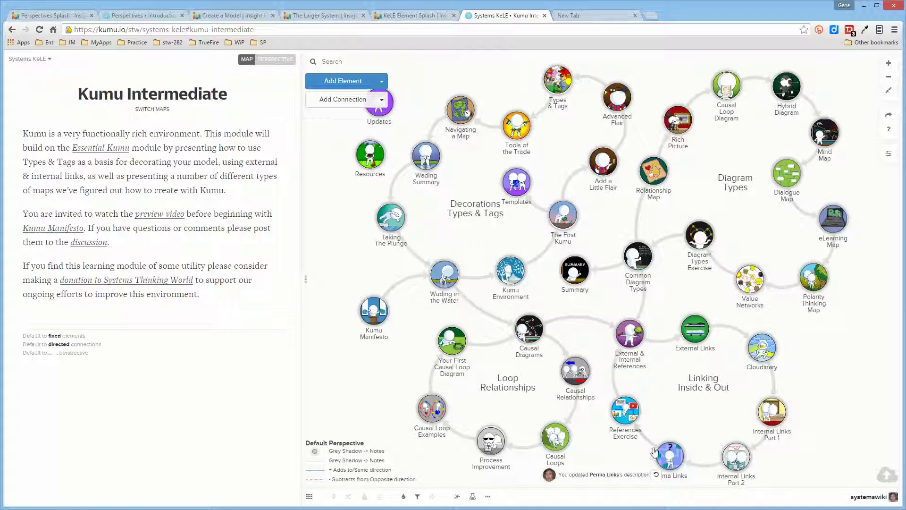
{"action": "left_click", "coordinate": [678, 466]}
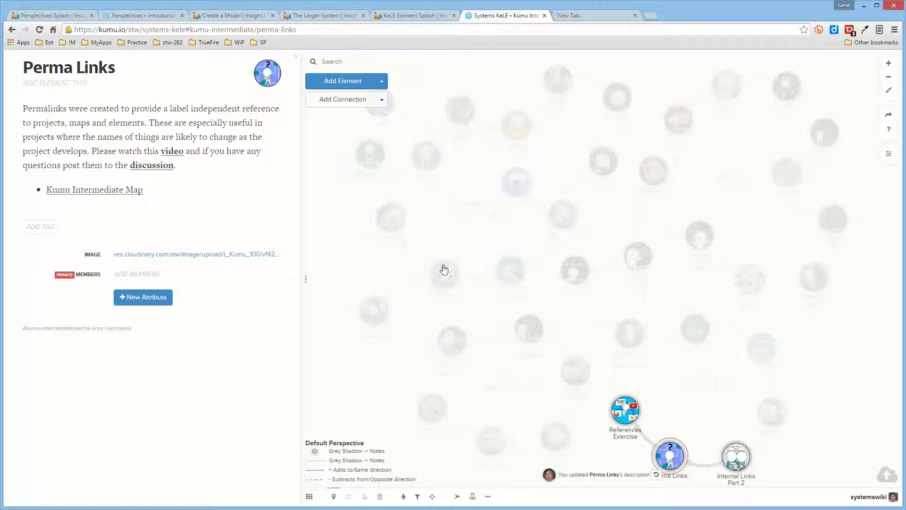
{"action": "left_click", "coordinate": [834, 332]}
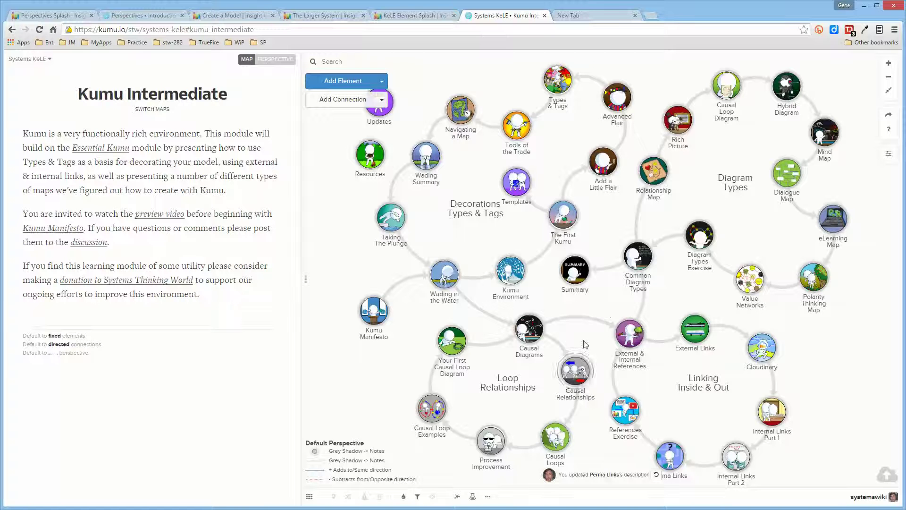
Step: Open the Summary element and copy its permalink address
{"action": "left_click", "coordinate": [574, 275]}
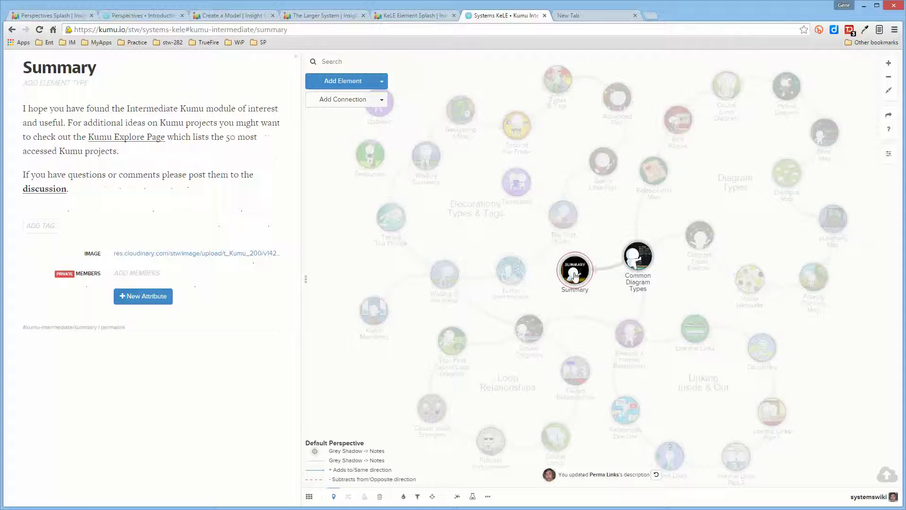
{"action": "right_click", "coordinate": [115, 327]}
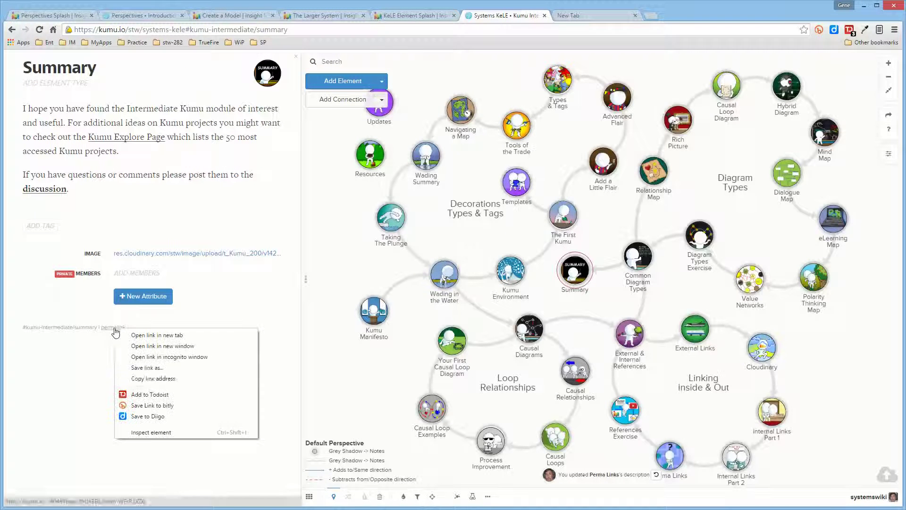
{"action": "left_click", "coordinate": [155, 380]}
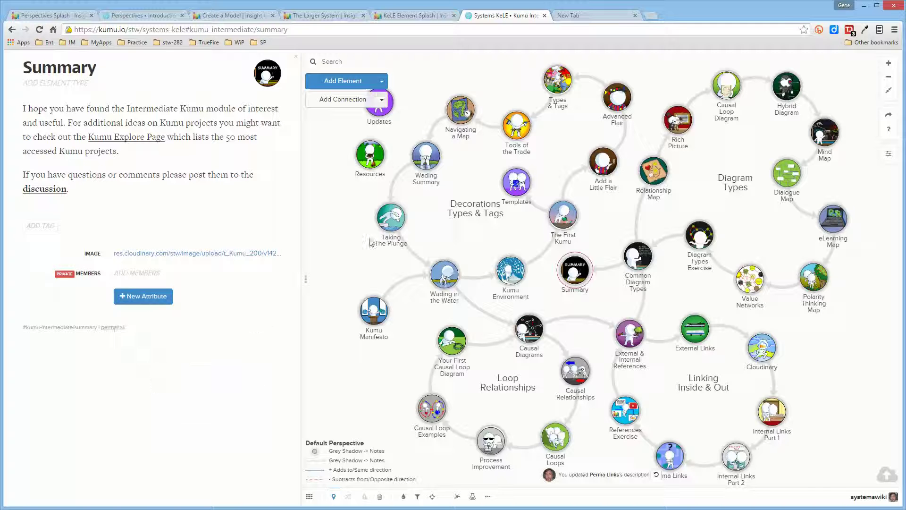
Step: Add a second bullet to the Perma Links description, titled "Summary" and linked to the copied permalink
{"action": "left_click", "coordinate": [682, 452]}
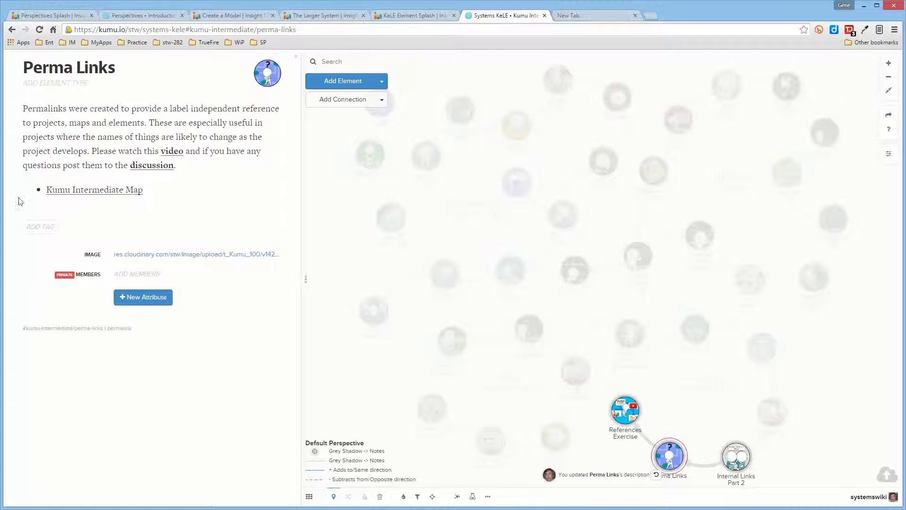
{"action": "left_click", "coordinate": [256, 102]}
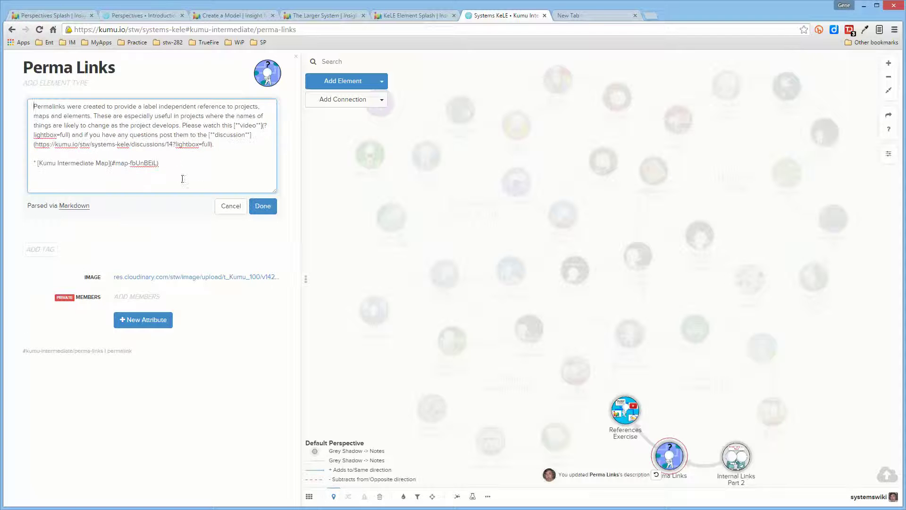
{"action": "key", "text": "Return"}
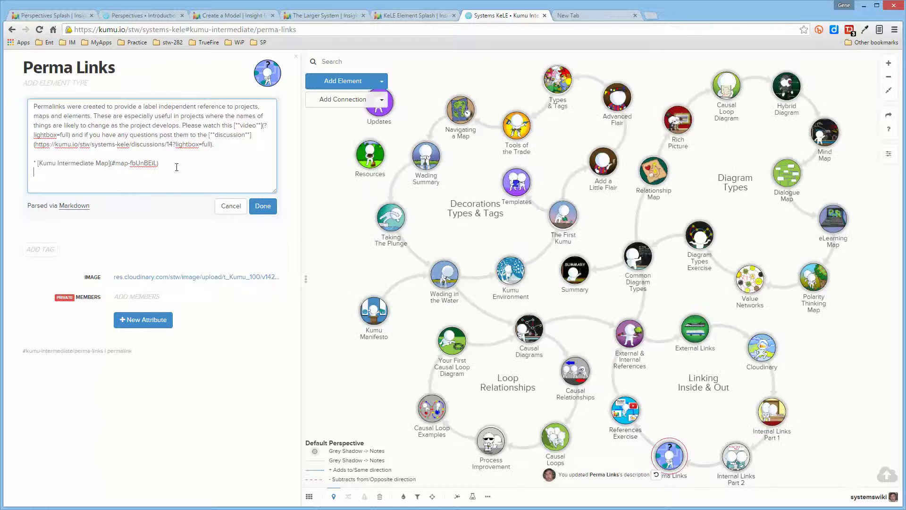
{"action": "type", "text": "* [Summary]("}
{"action": "key", "text": "ctrl+v"}
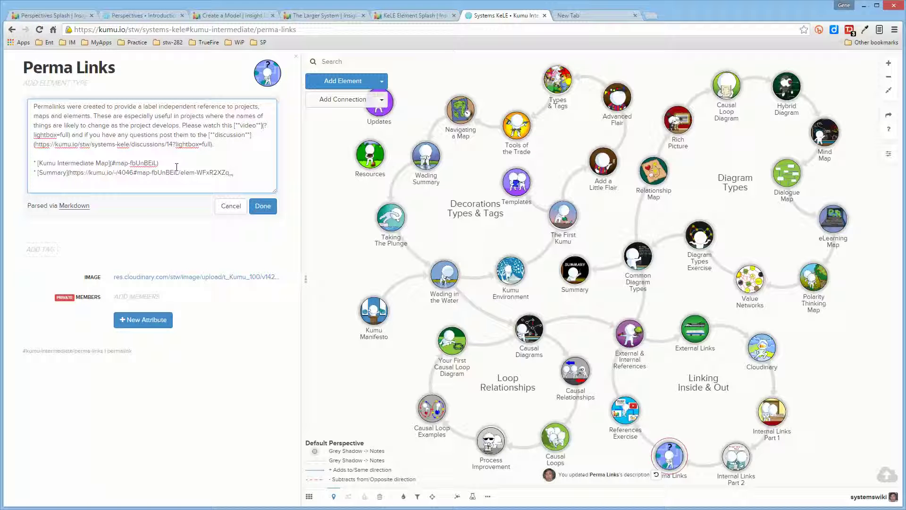
{"action": "type", "text": ")"}
Step: Shorten the Summary link's target to =#elem-WFxR2XZq in the Perma Links description and test the saved link
{"action": "left_click_drag", "start_coordinate": [181, 173], "coordinate": [71, 179]}
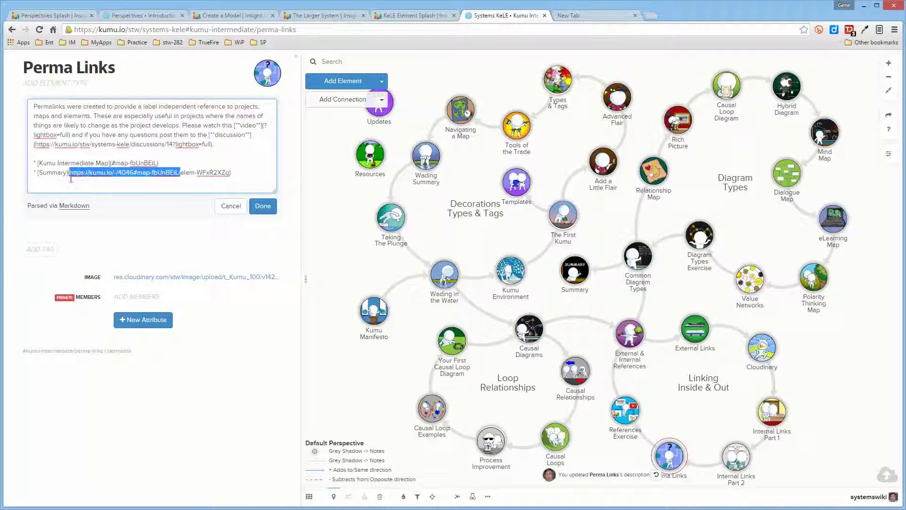
{"action": "type", "text": "=#"}
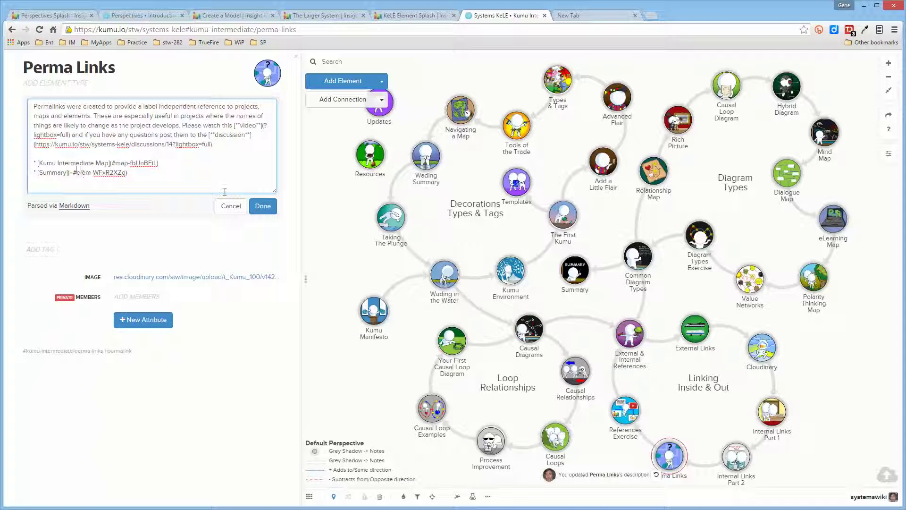
{"action": "left_click", "coordinate": [262, 206]}
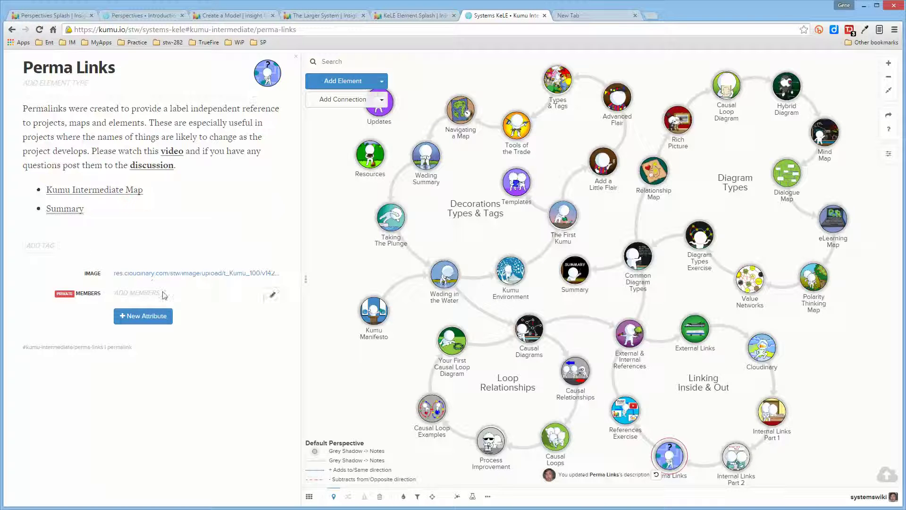
{"action": "left_click", "coordinate": [65, 209]}
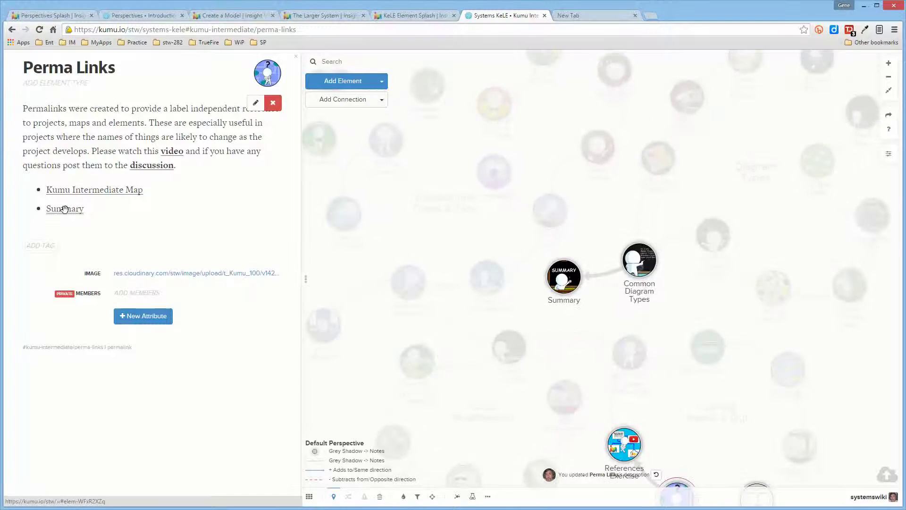
Step: Test the Summary link in the Perma Links description, go back to Perma Links, and return to the map overview
{"action": "left_click", "coordinate": [65, 210]}
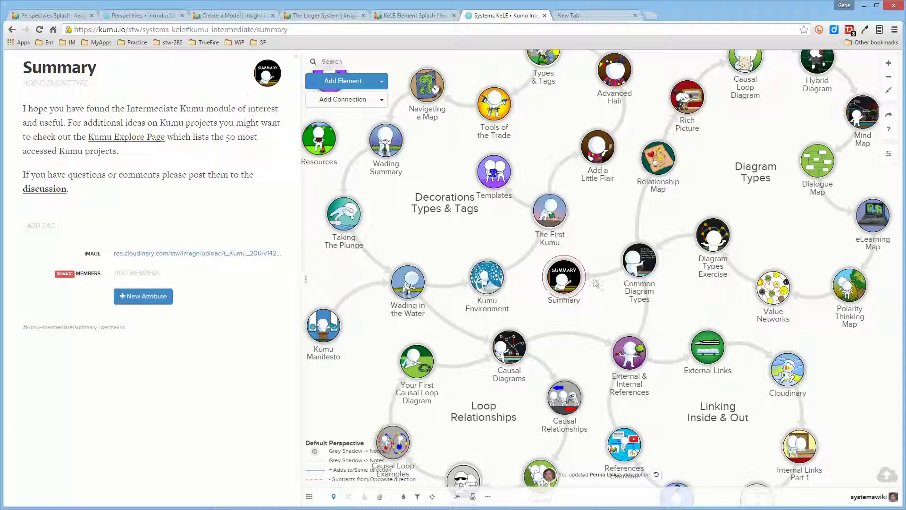
{"action": "left_click", "coordinate": [14, 31]}
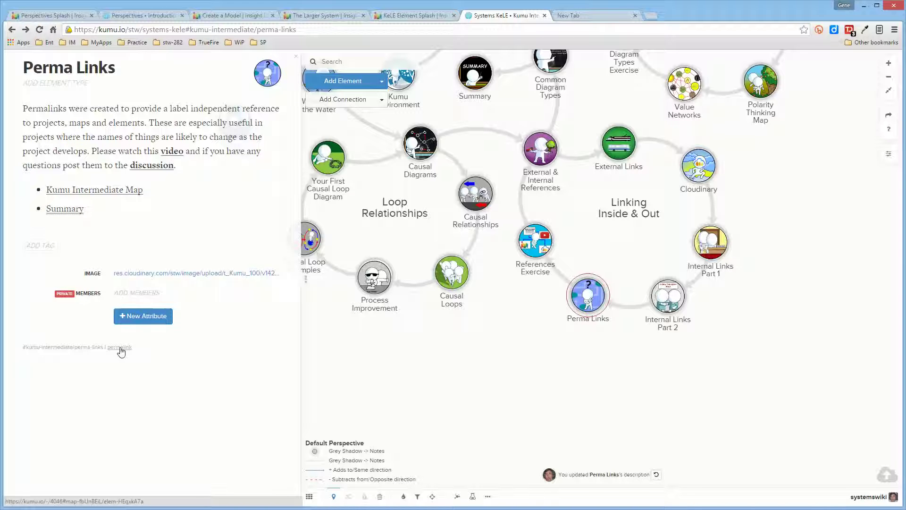
{"action": "left_click", "coordinate": [372, 360]}
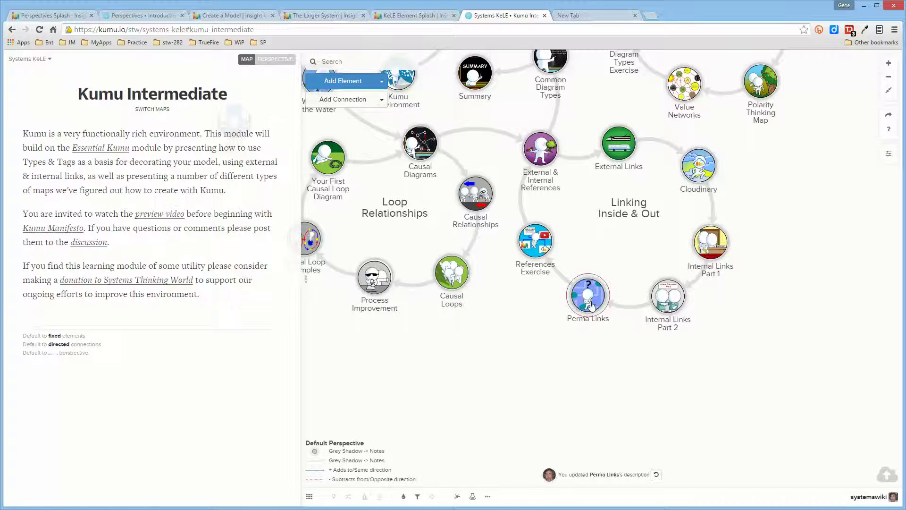
Step: Open the References Exercise element to check its permalink, and return to the Kumu Intermediate overview
{"action": "left_click", "coordinate": [541, 255]}
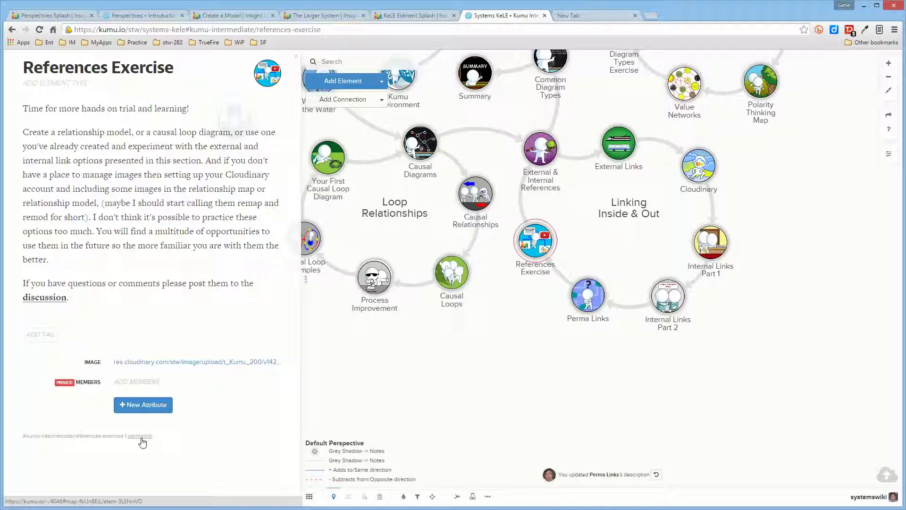
{"action": "left_click", "coordinate": [484, 436]}
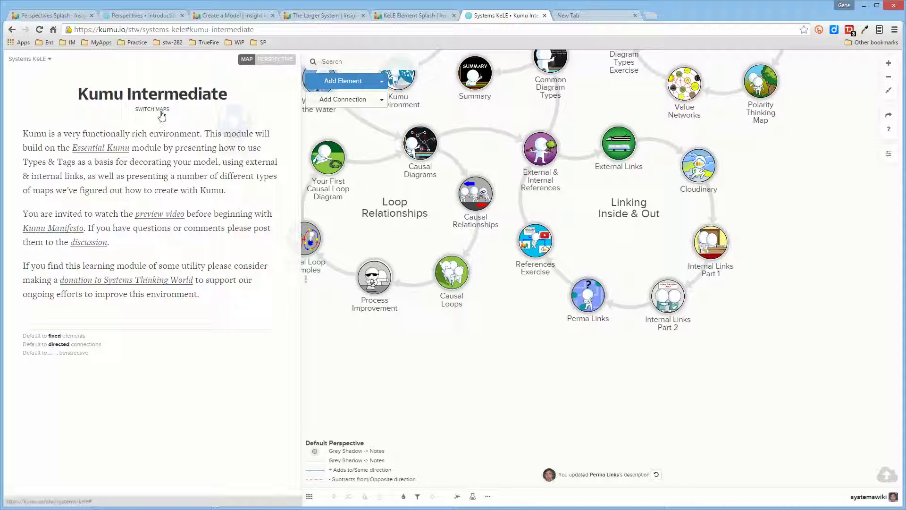
{"action": "left_click_drag", "start_coordinate": [186, 30], "coordinate": [285, 31]}
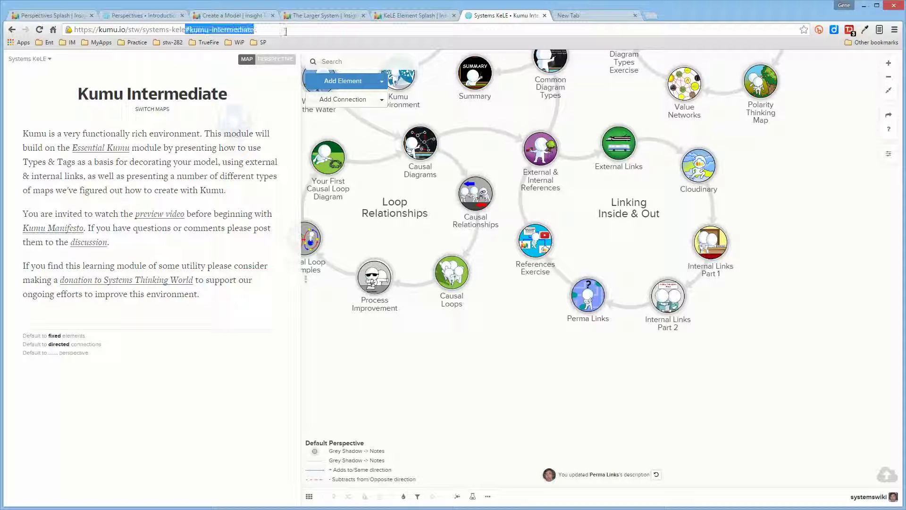
{"action": "key", "text": "BackSpace"}
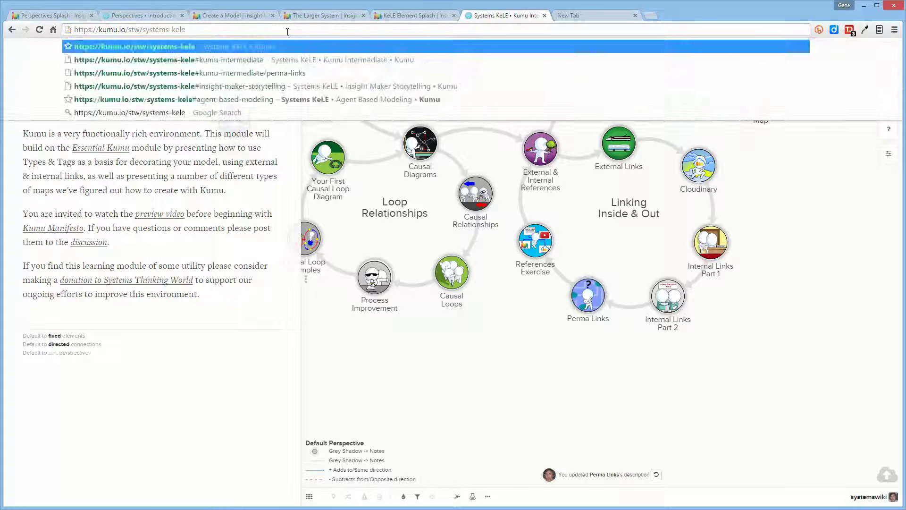
{"action": "key", "text": "Return"}
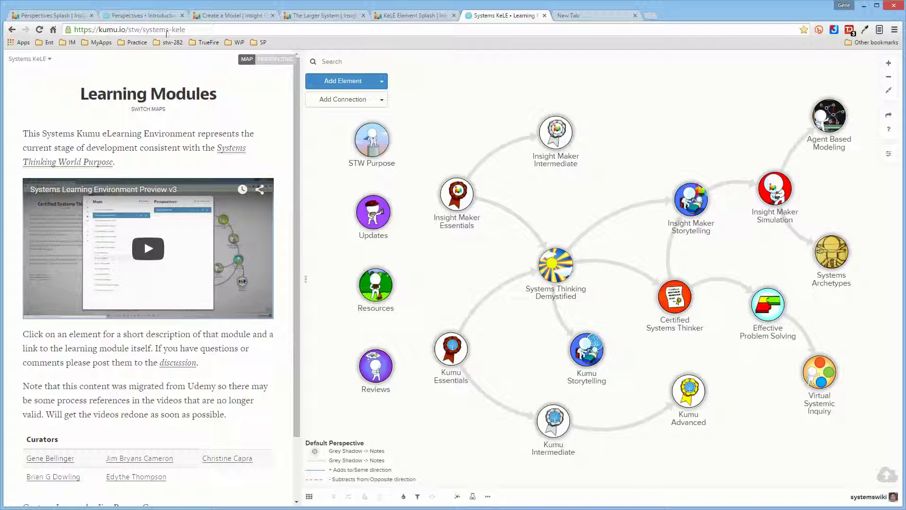
Step: Check the STW Purpose element's permalink, then test the Systems Thinking World Purpose link in the Learning Modules overview and go back
{"action": "left_click", "coordinate": [381, 143]}
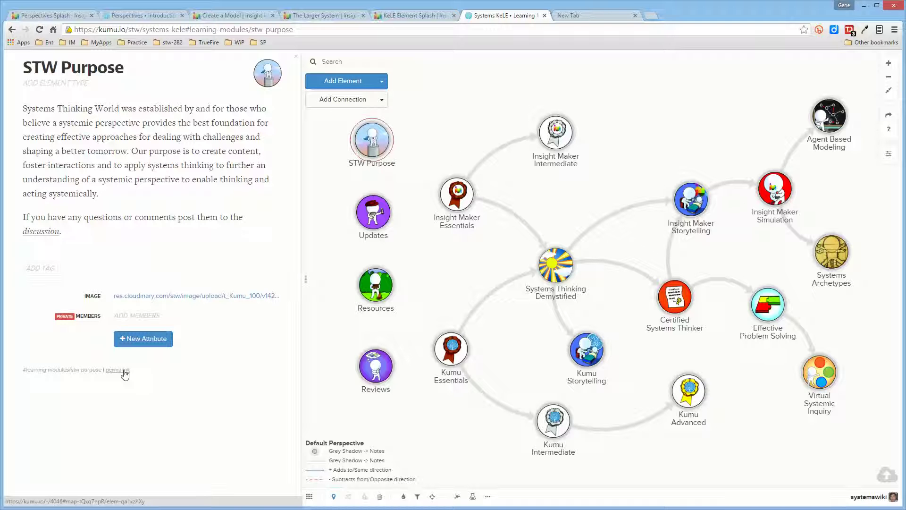
{"action": "left_click", "coordinate": [469, 131]}
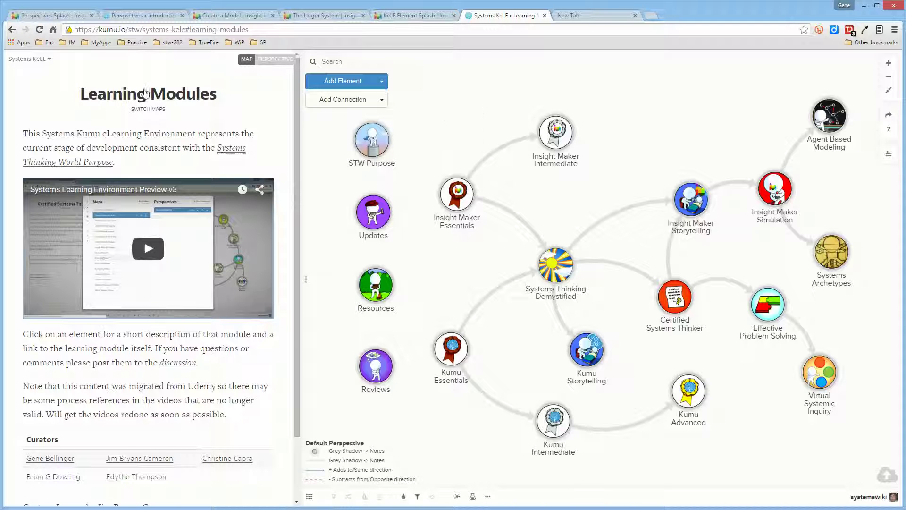
{"action": "left_click", "coordinate": [231, 148]}
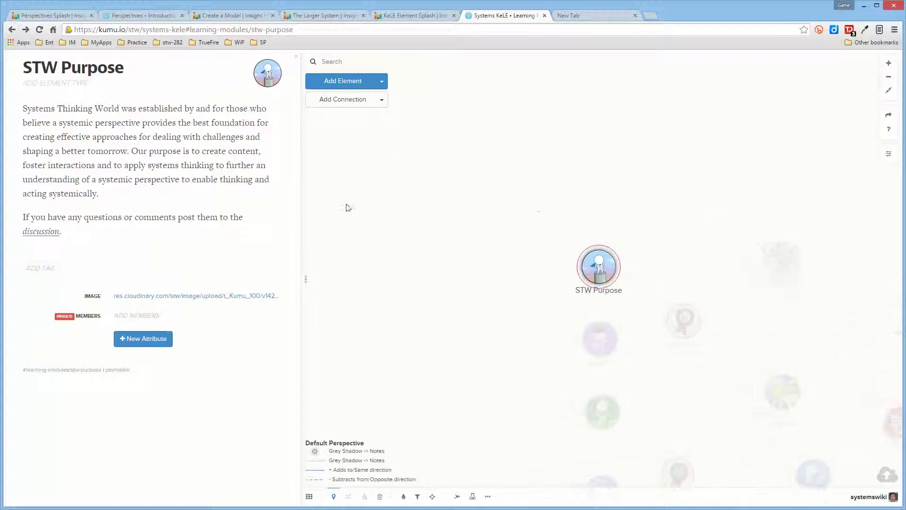
{"action": "left_click", "coordinate": [12, 29]}
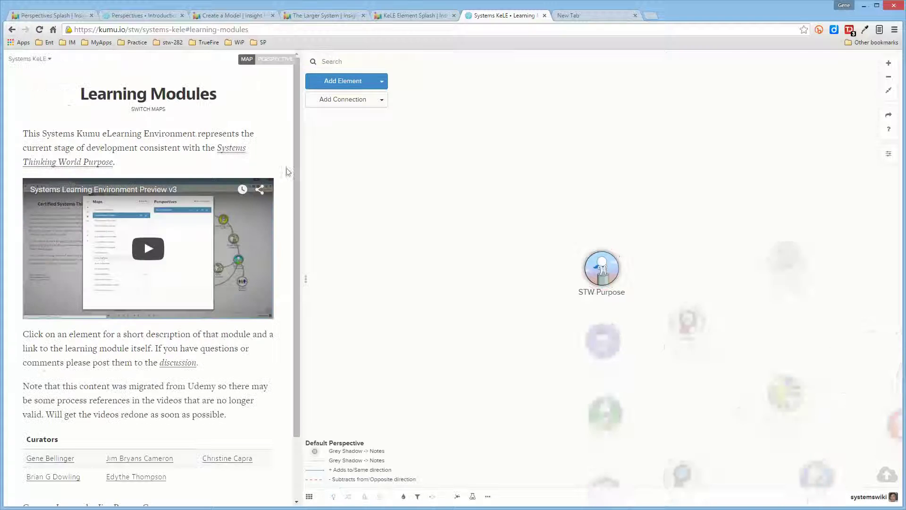